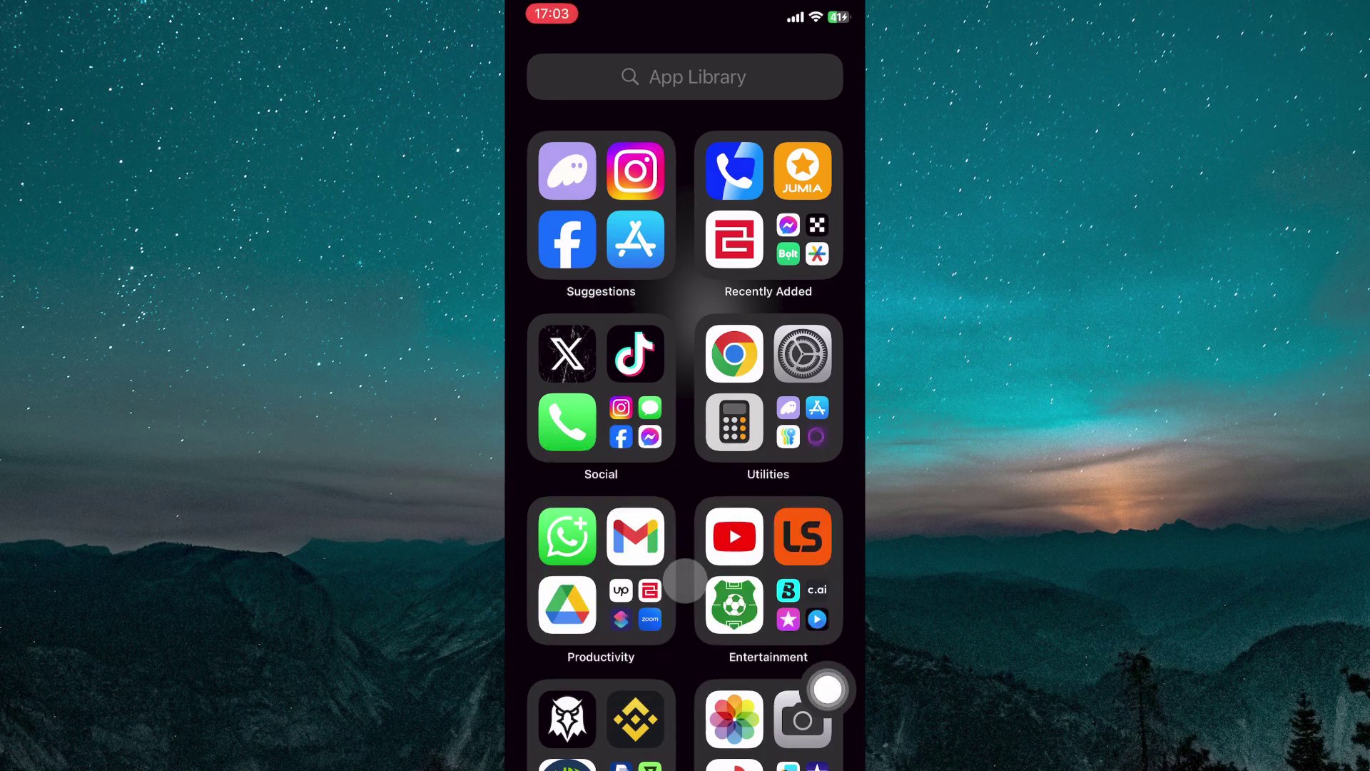
- Return to the home screen via AssistiveTouch and launch Safari on the Pexels gallery
left_click(827, 689)
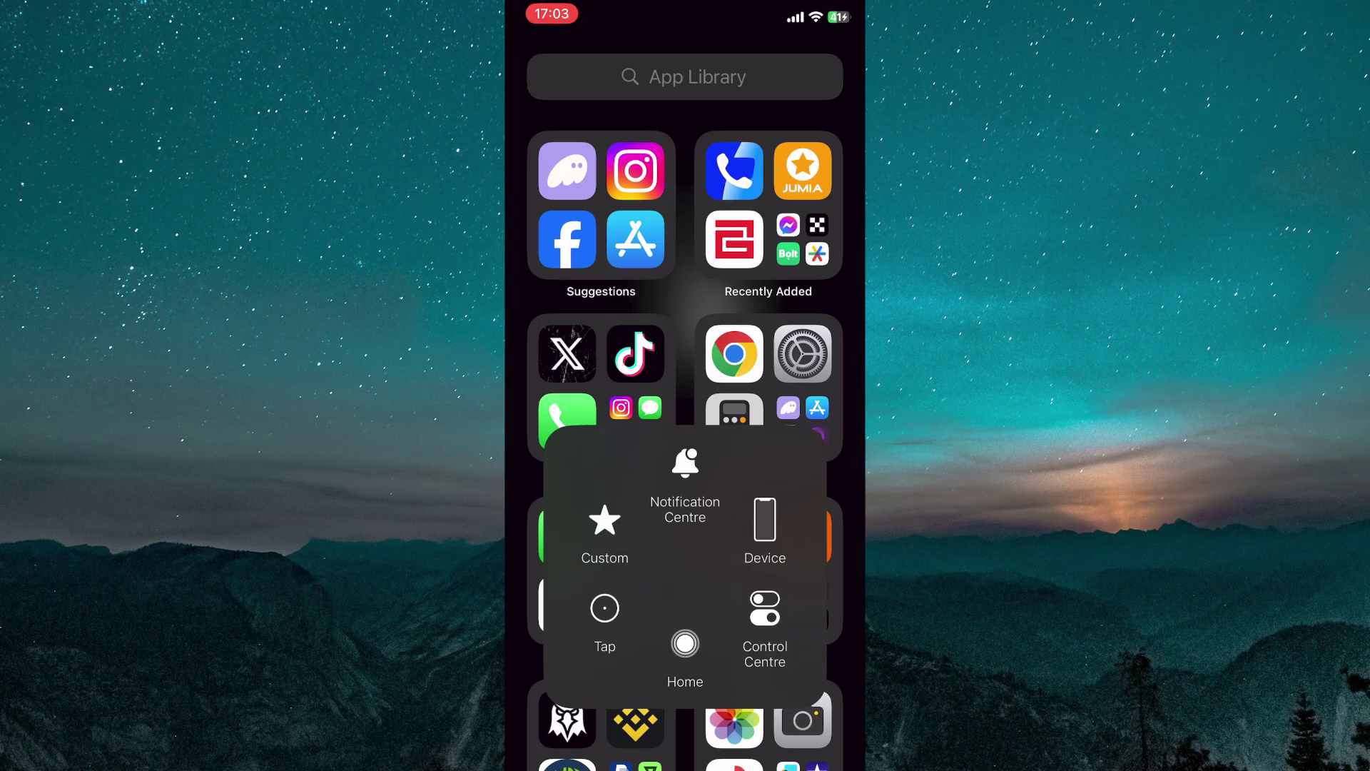
left_click(686, 644)
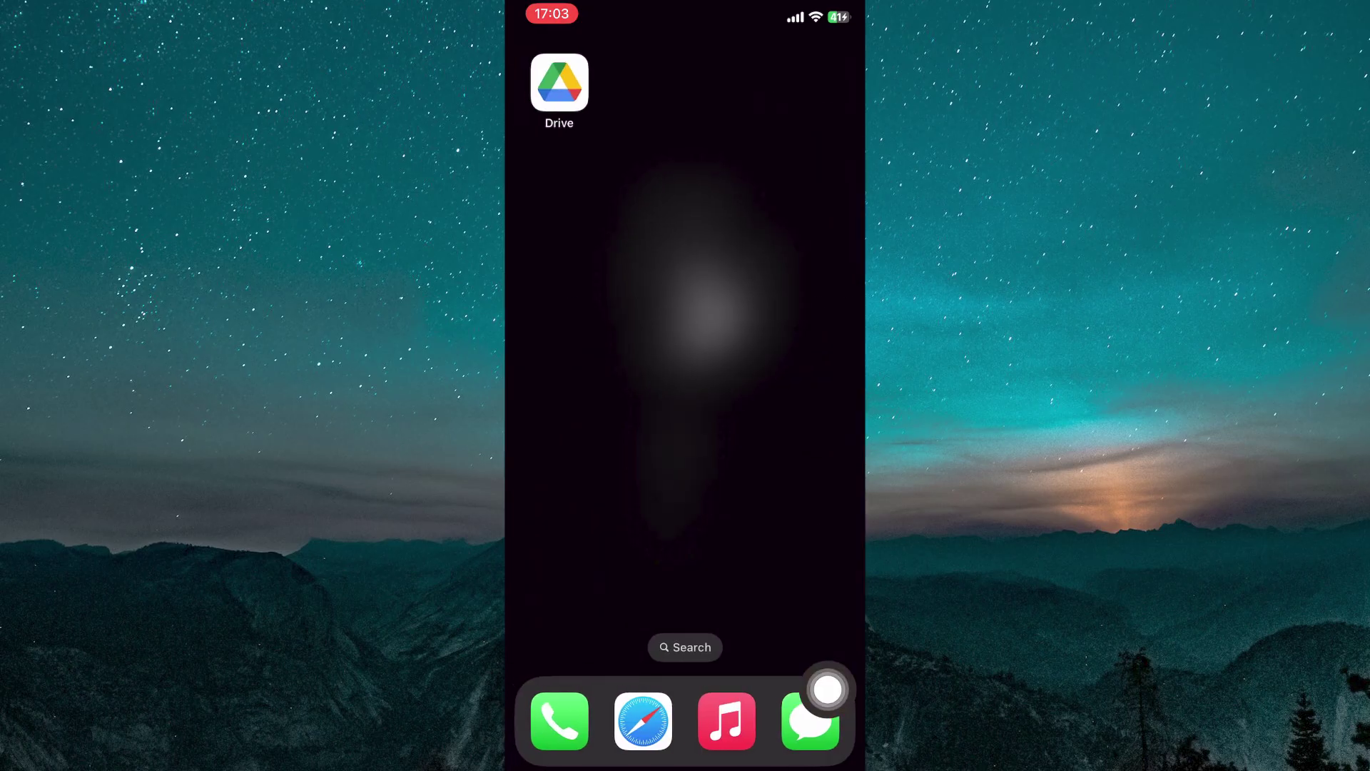
left_click(643, 720)
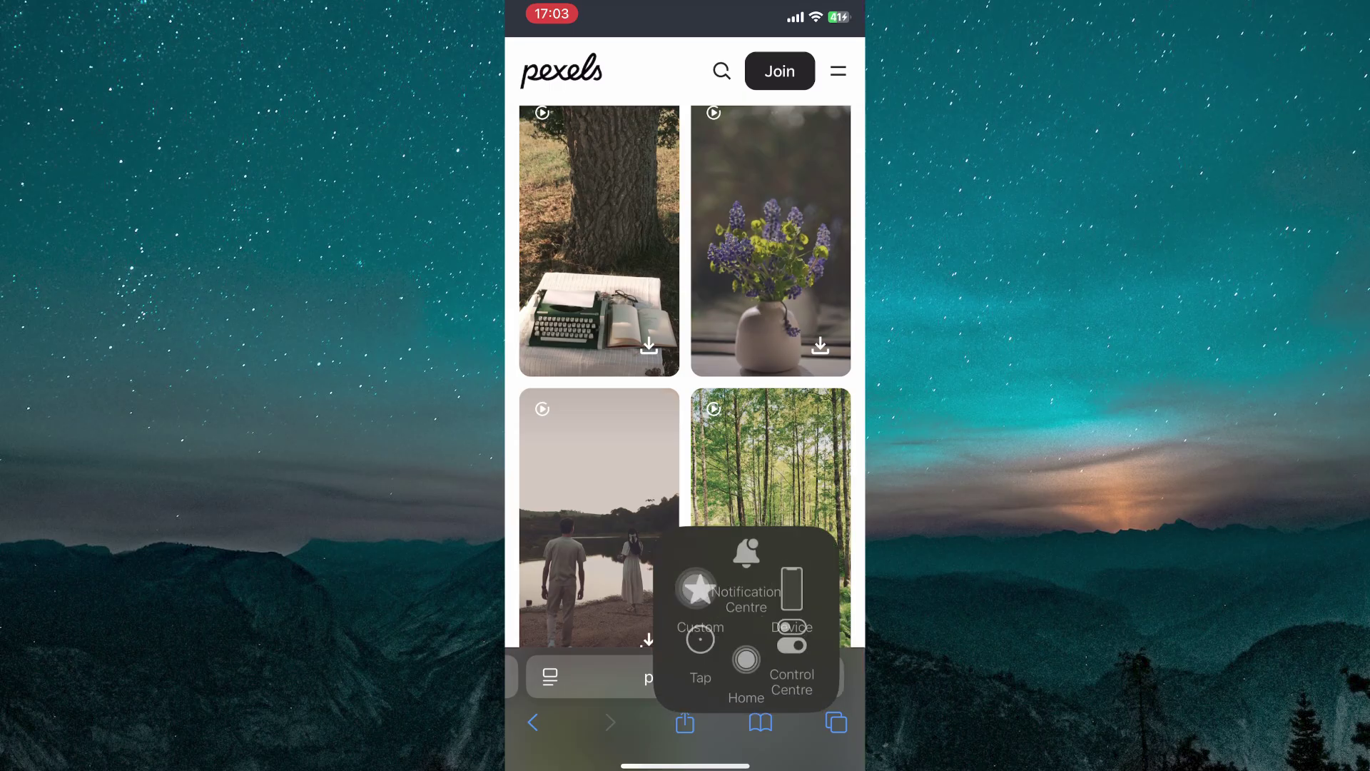
- Download the typewriter-under-a-tree video at SD 360x640 size
left_click(615, 222)
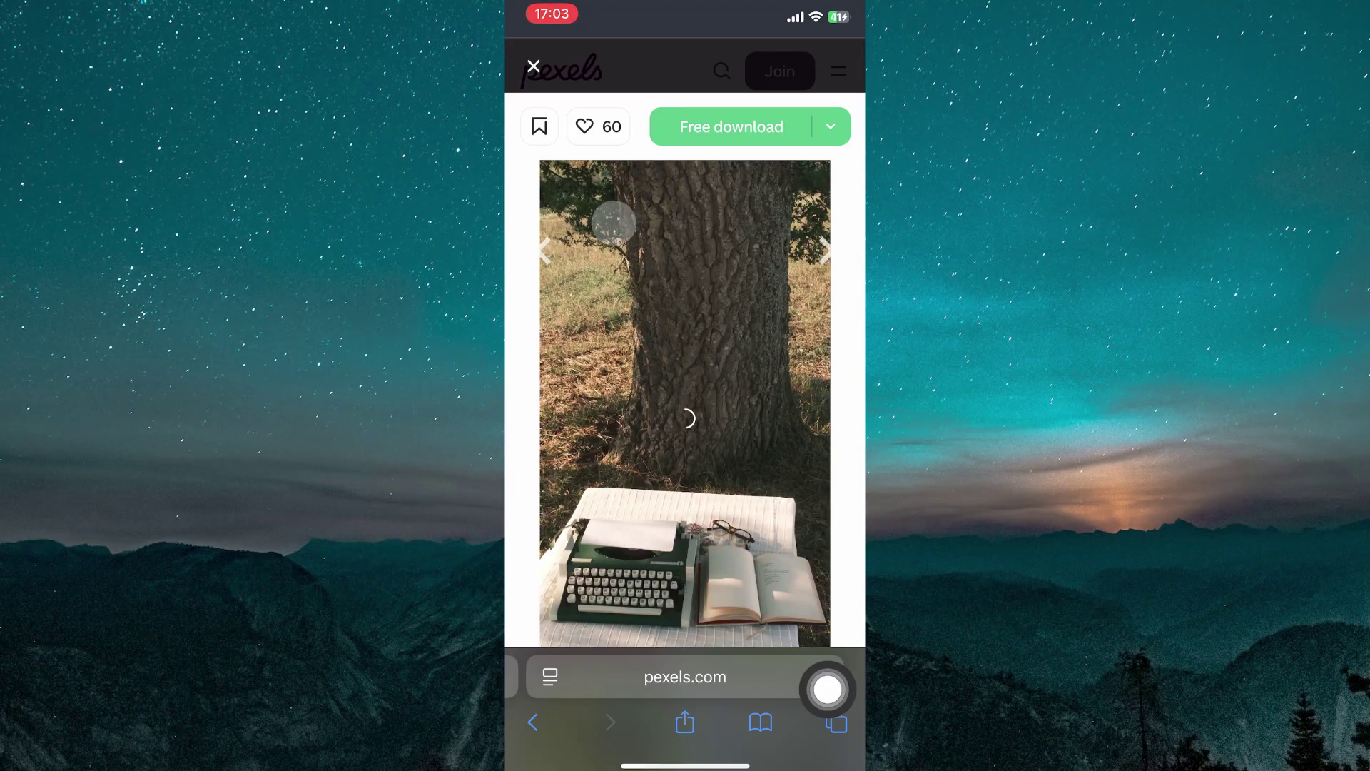
left_click(831, 126)
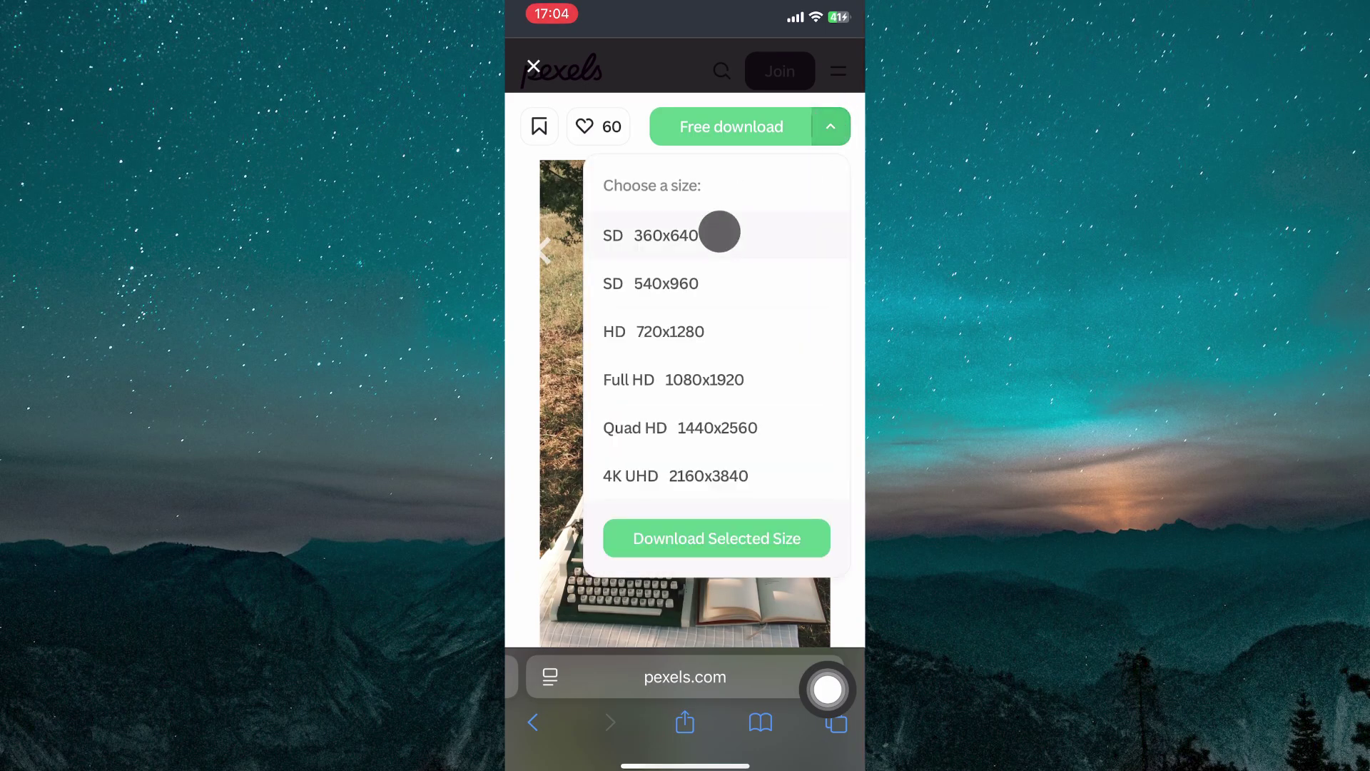
left_click(720, 232)
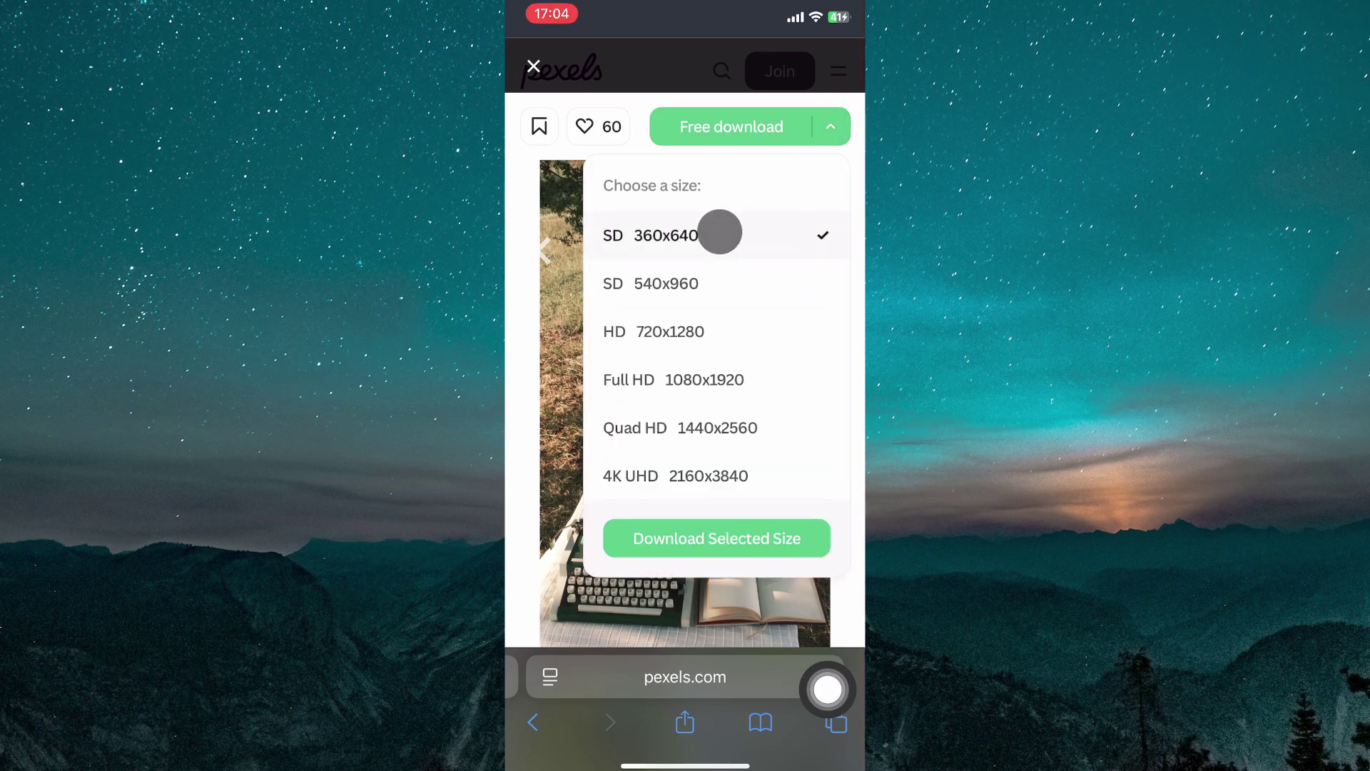
left_click(716, 538)
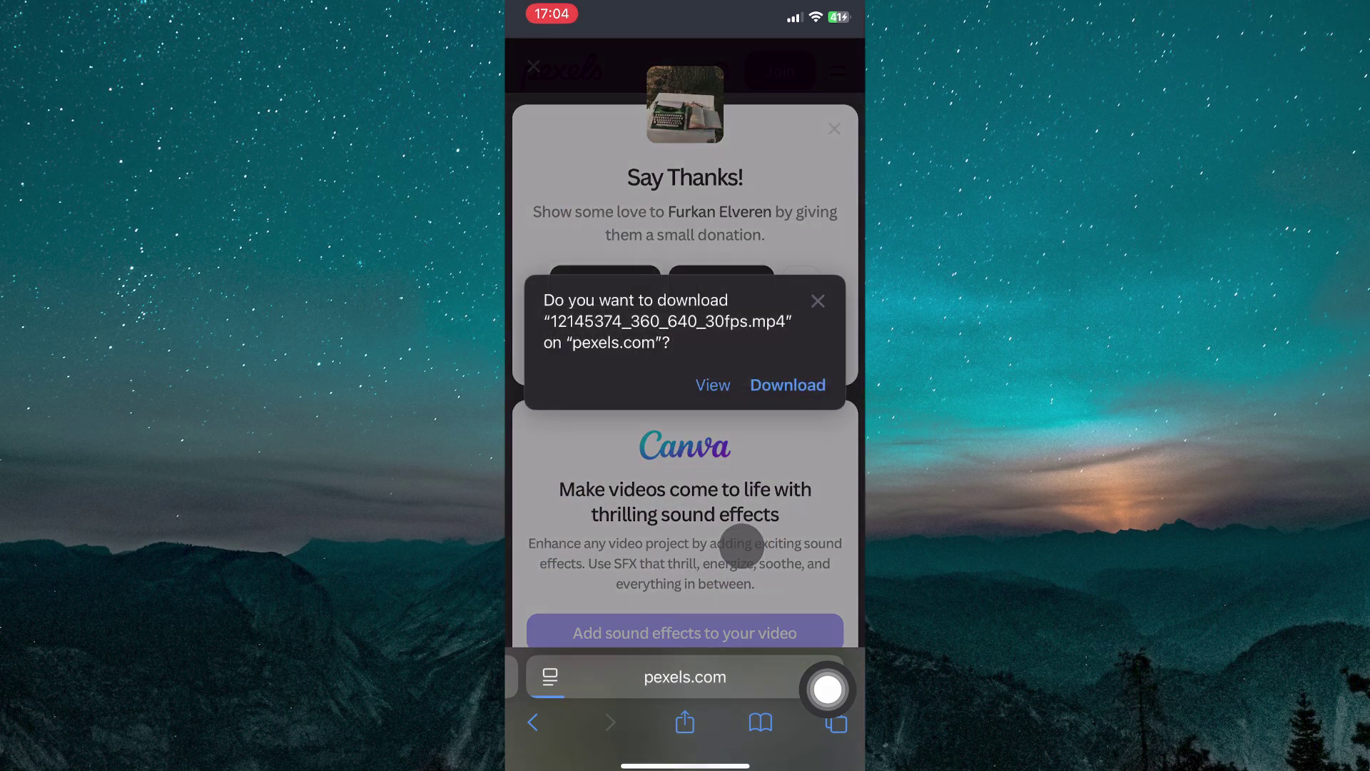
- Confirm the mp4 download and play 12145374_360_640_30fps from Safari's Downloads list
left_click(788, 384)
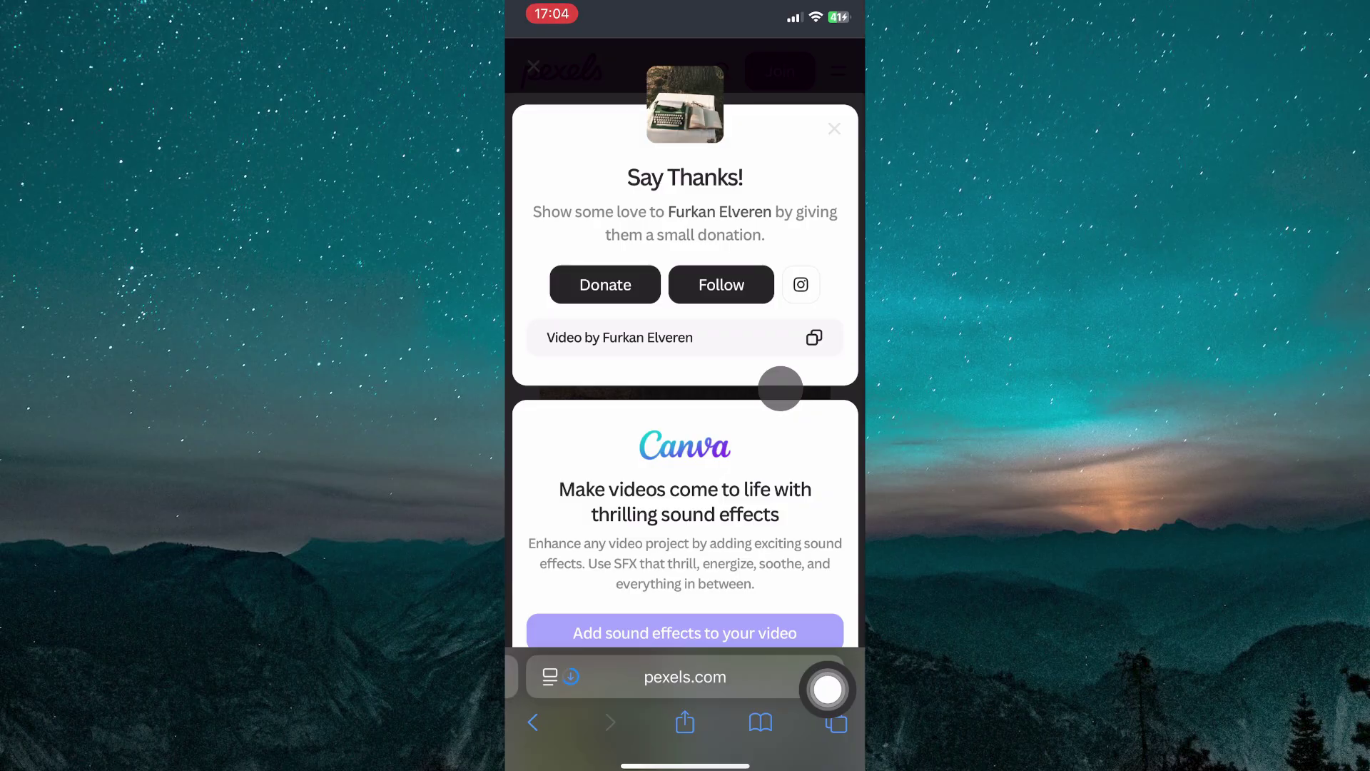
left_click(551, 676)
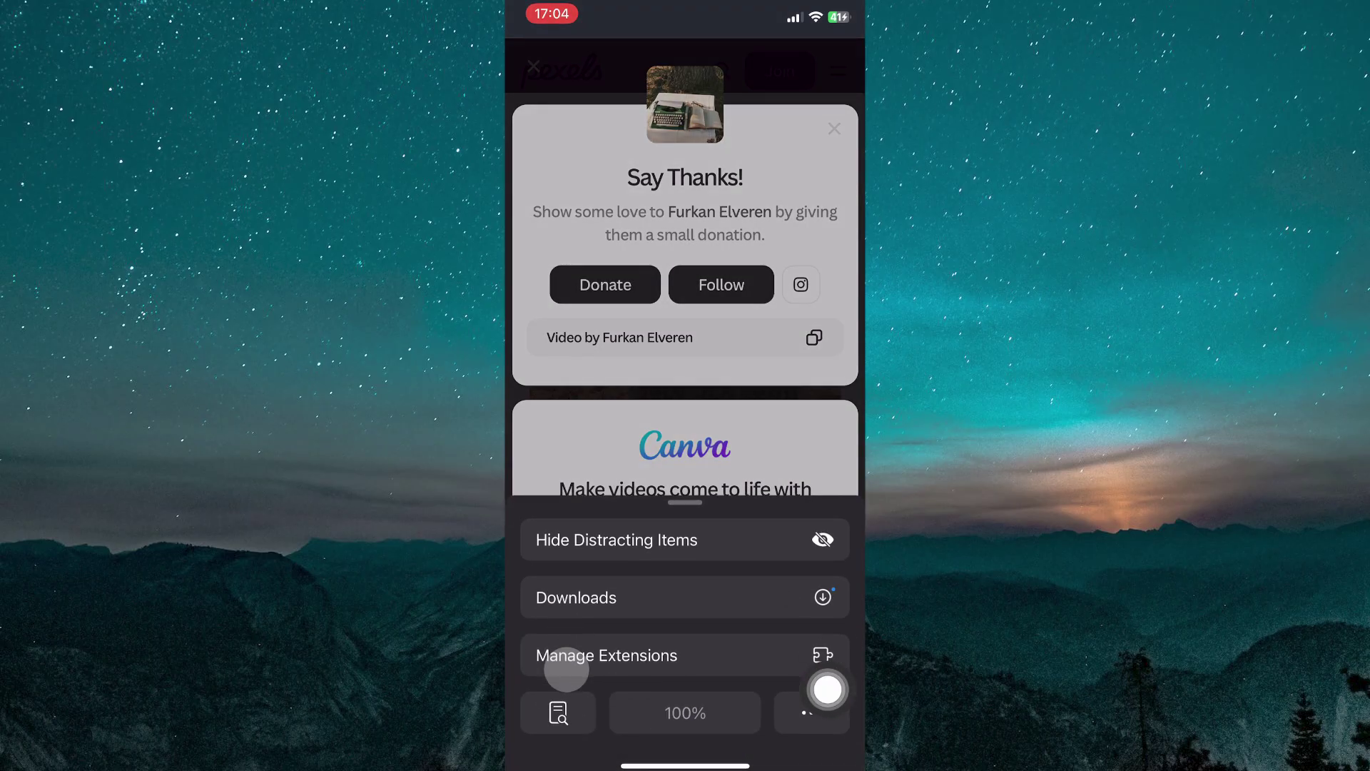
left_click(686, 597)
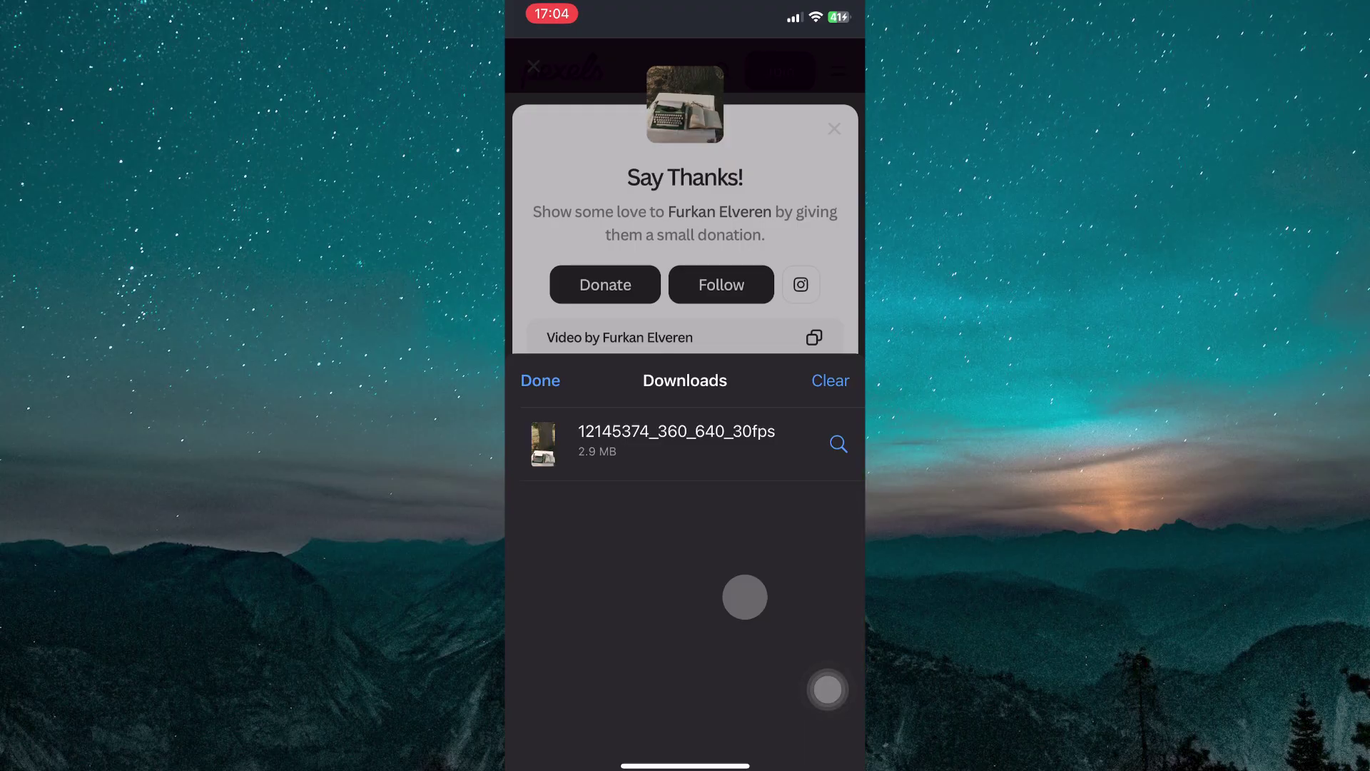
left_click(633, 451)
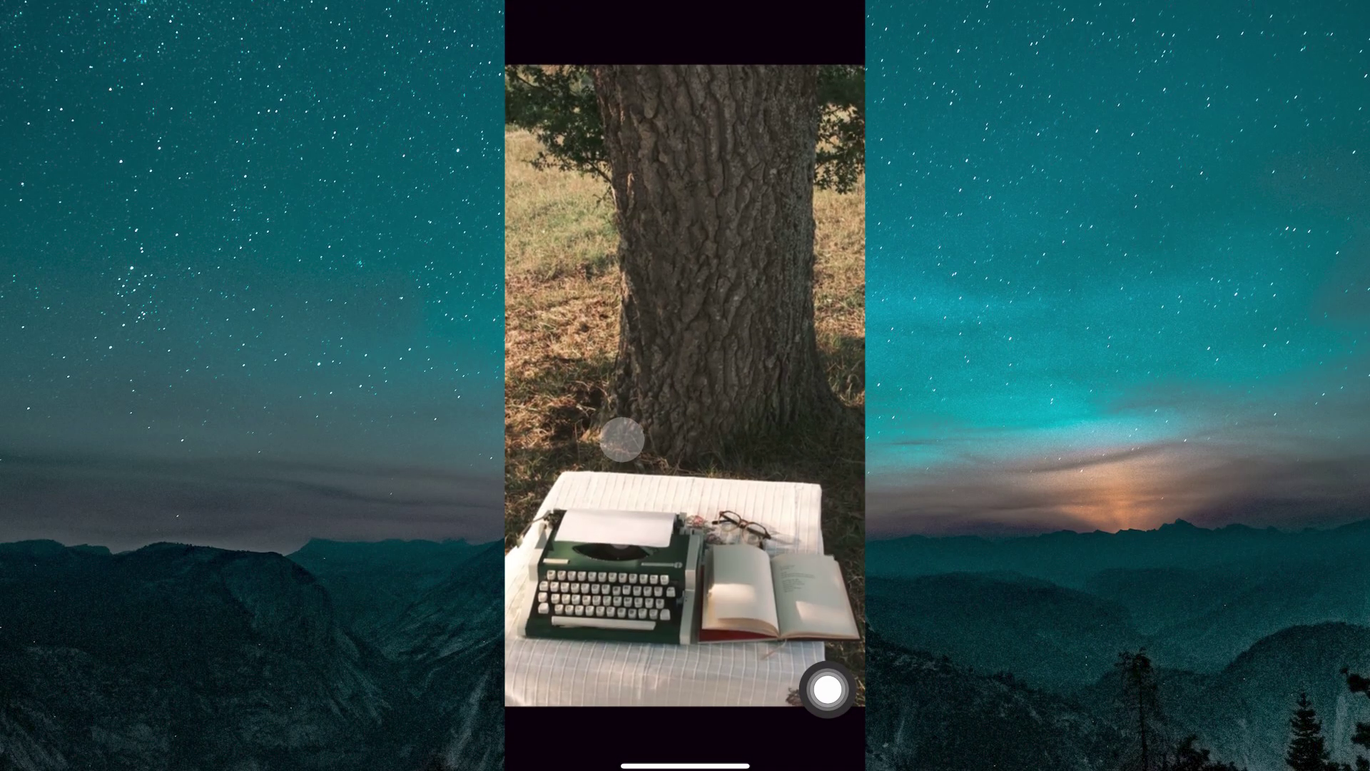
- Reveal the typewriter video's playback controls and open its Share sheet
left_click(561, 328)
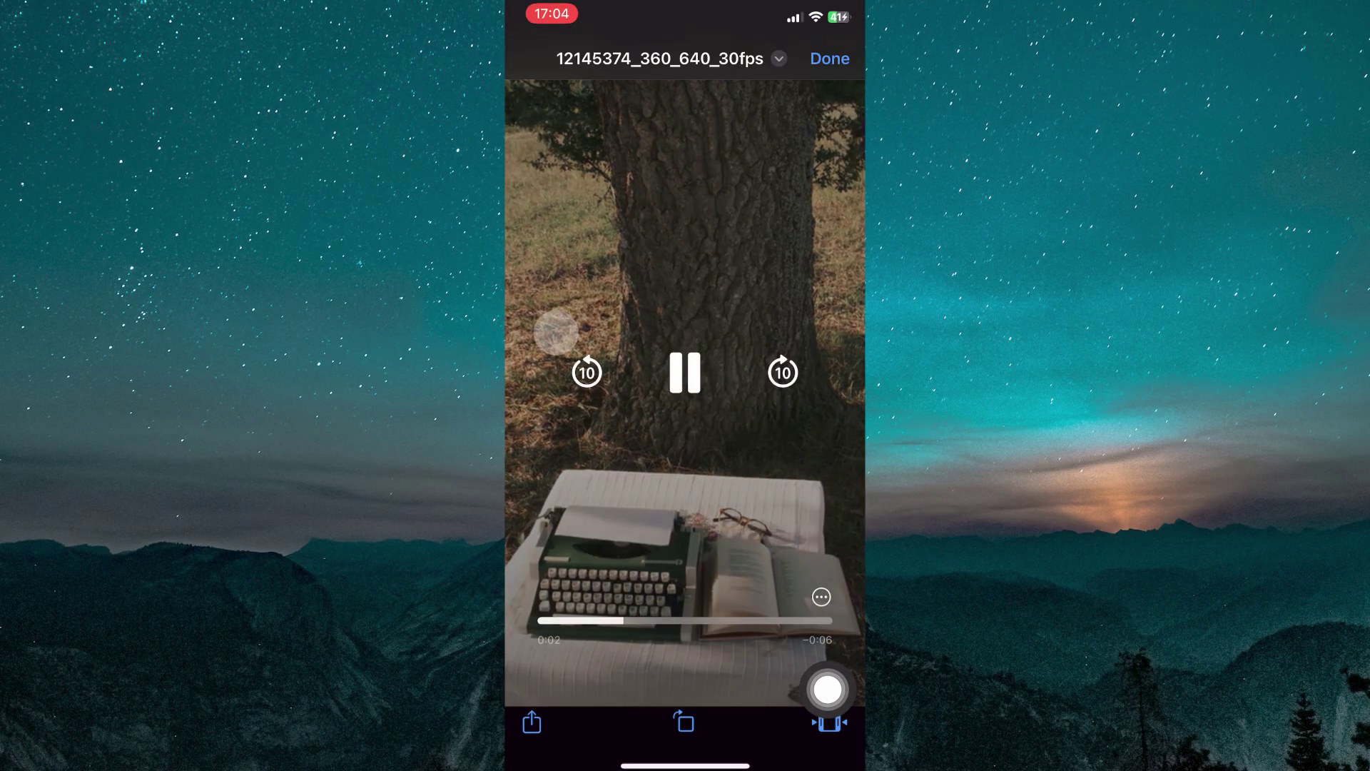
left_click(532, 725)
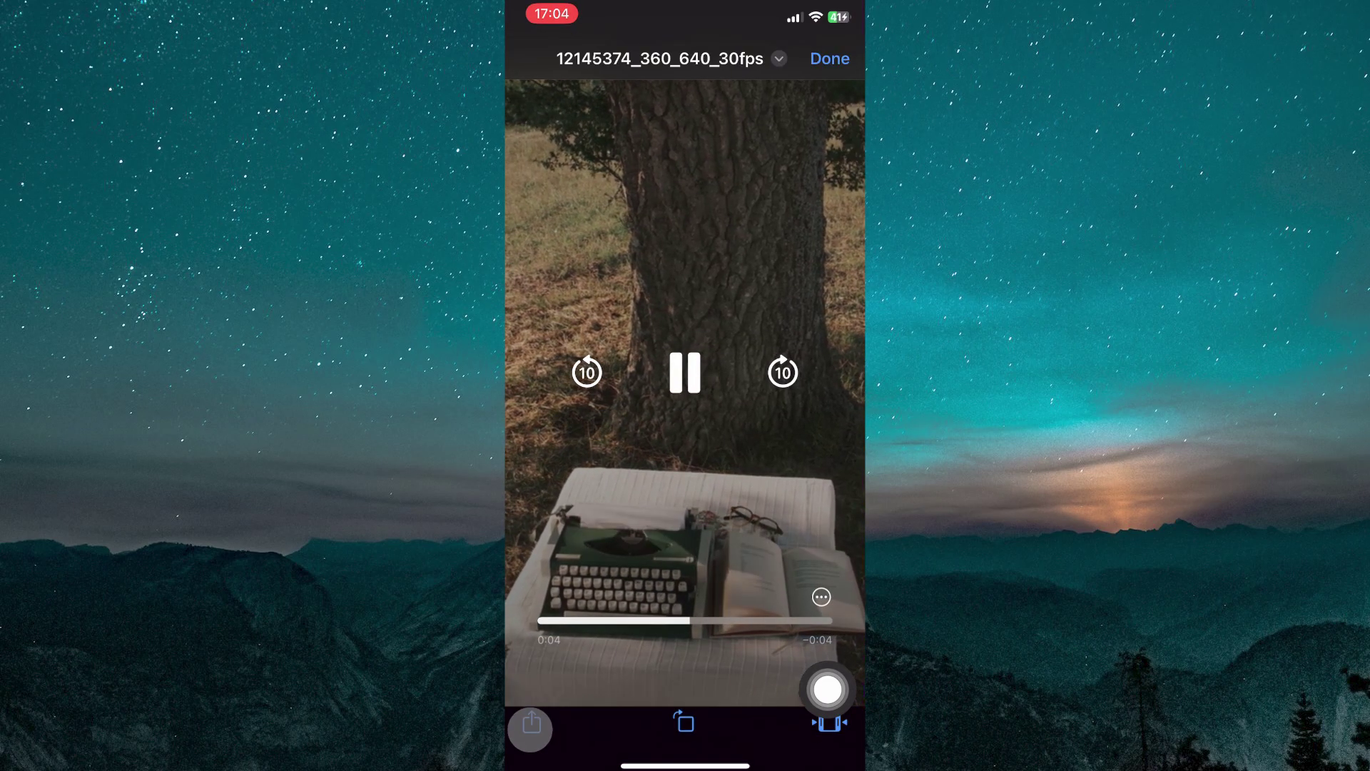